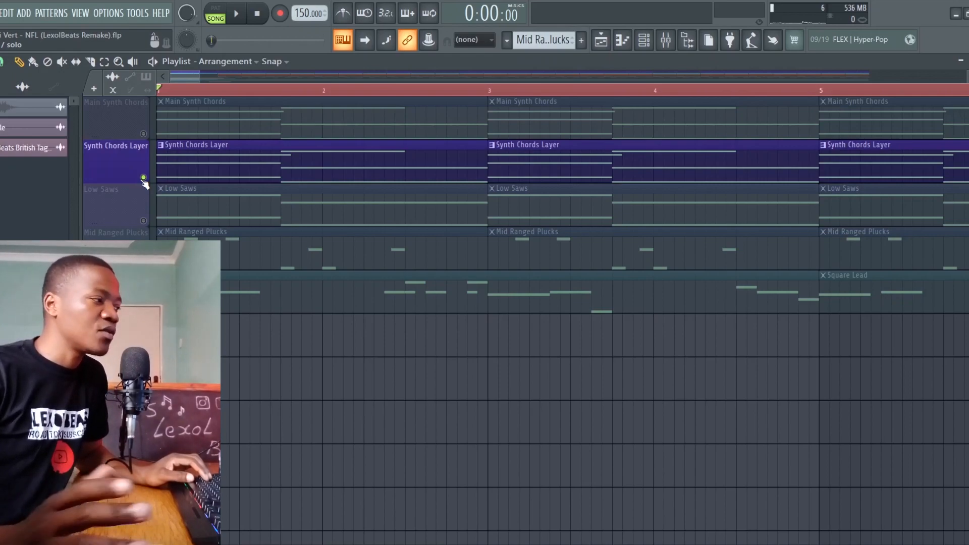
Play the Synth Chords Layer alone, and unmute the Main Synth Chords track to hear both chord layers together
key(space)
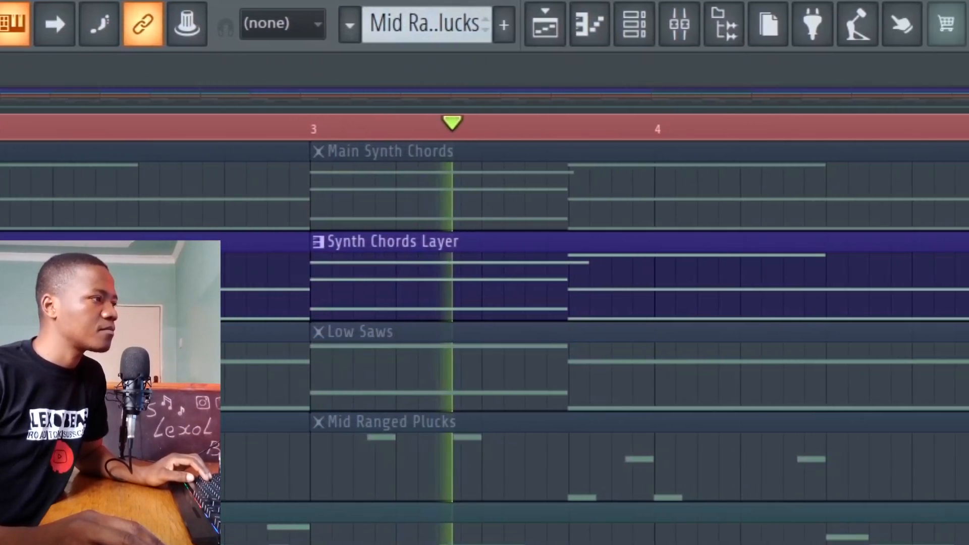
key(space)
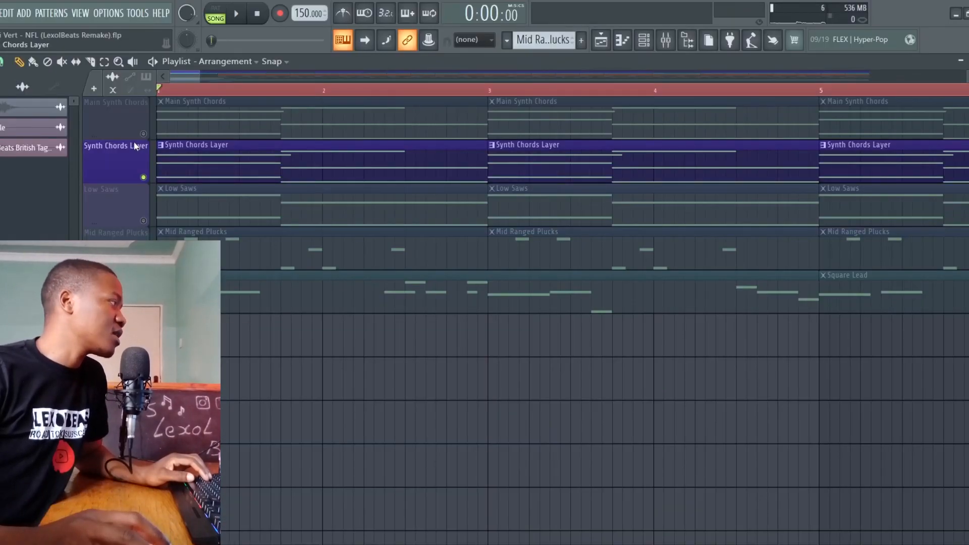
click(143, 136)
key(space)
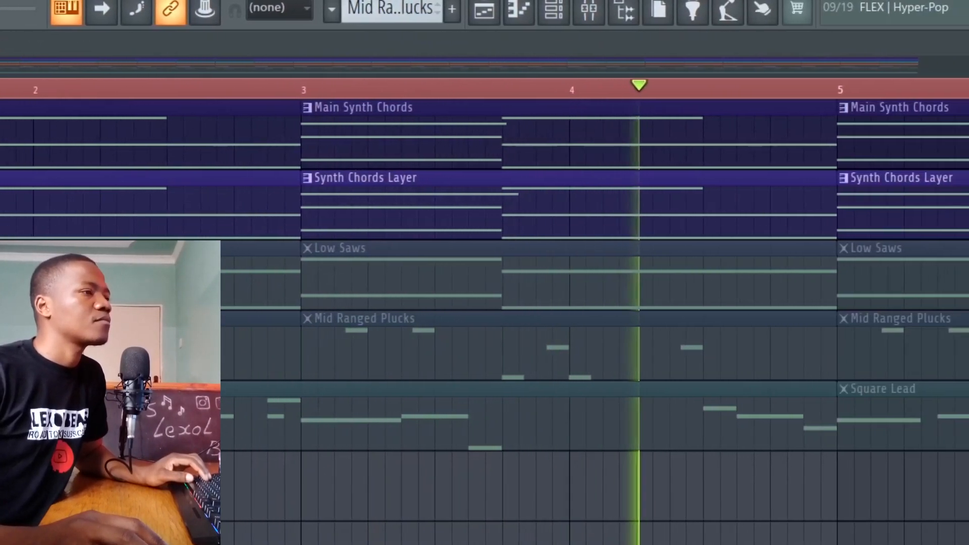
key(space)
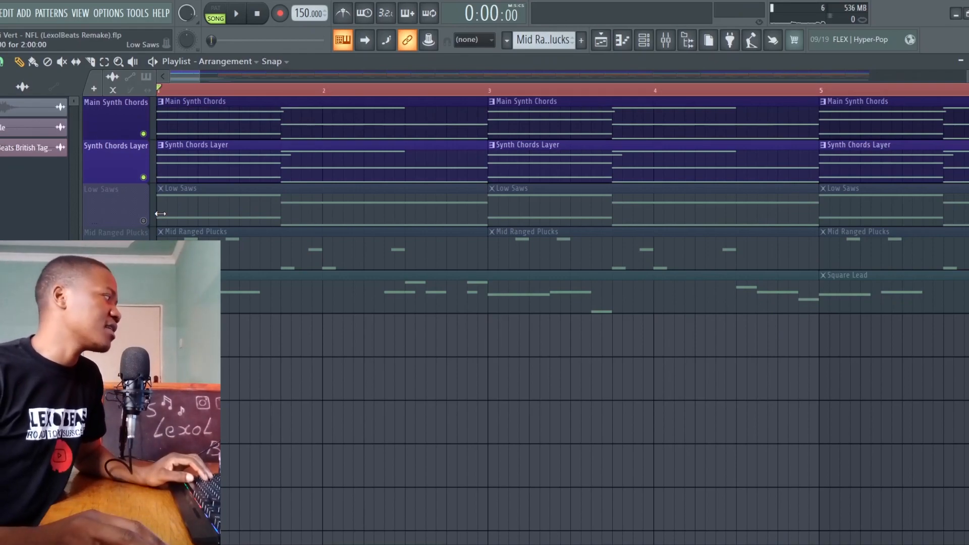
Unmute the Low Saws track and play it from bar 6 with its Parametric EQ 2 Band 1 frequency automation
click(144, 221)
right_click(159, 200)
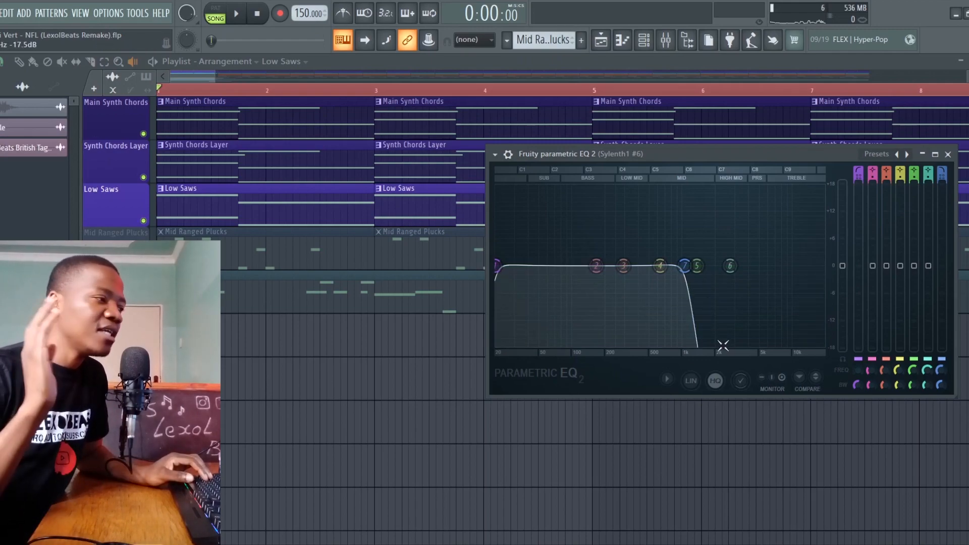
scroll(365, 332, down, 5)
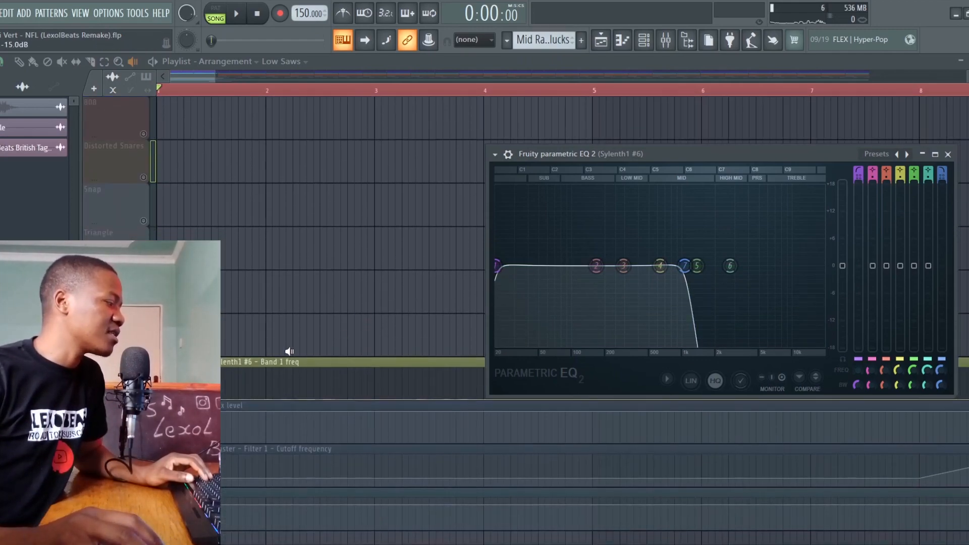
scroll(307, 377, up, 1)
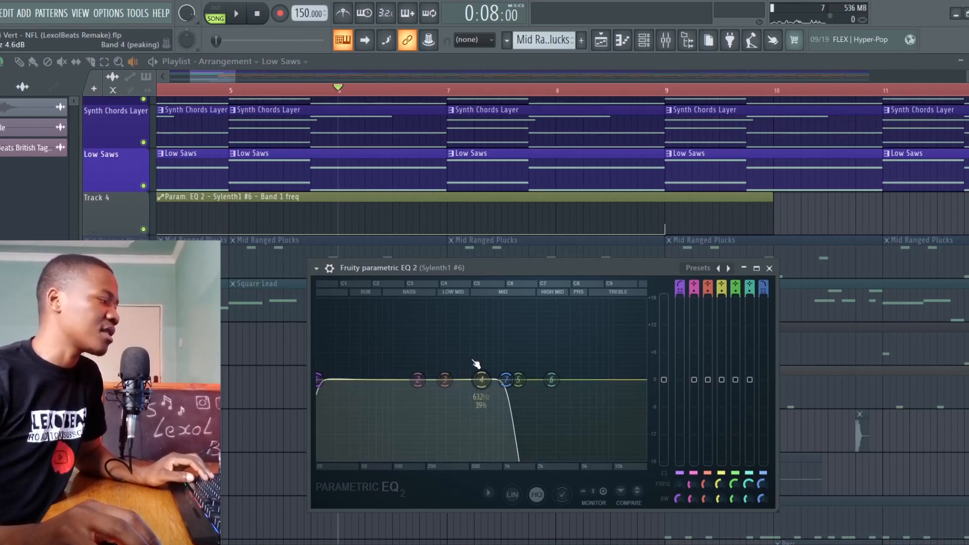
key(space)
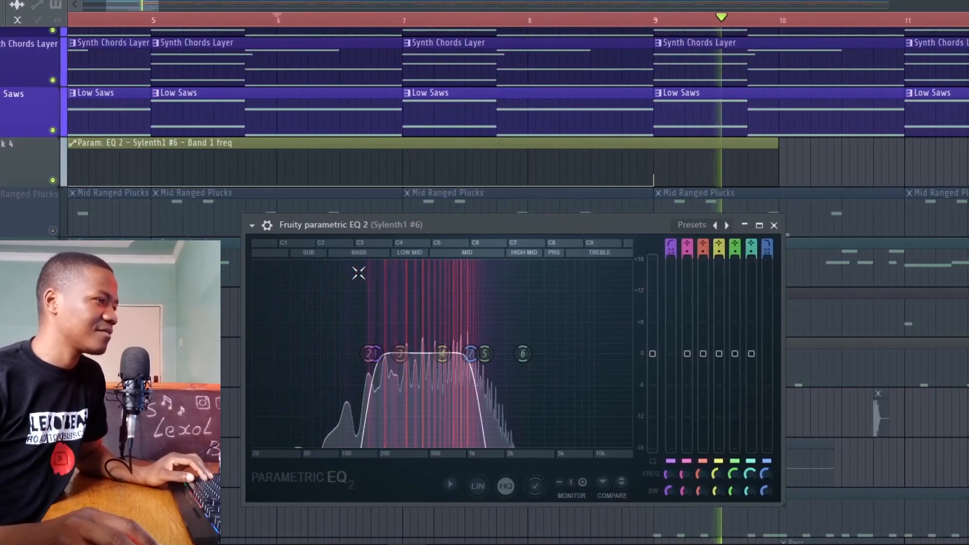
key(space)
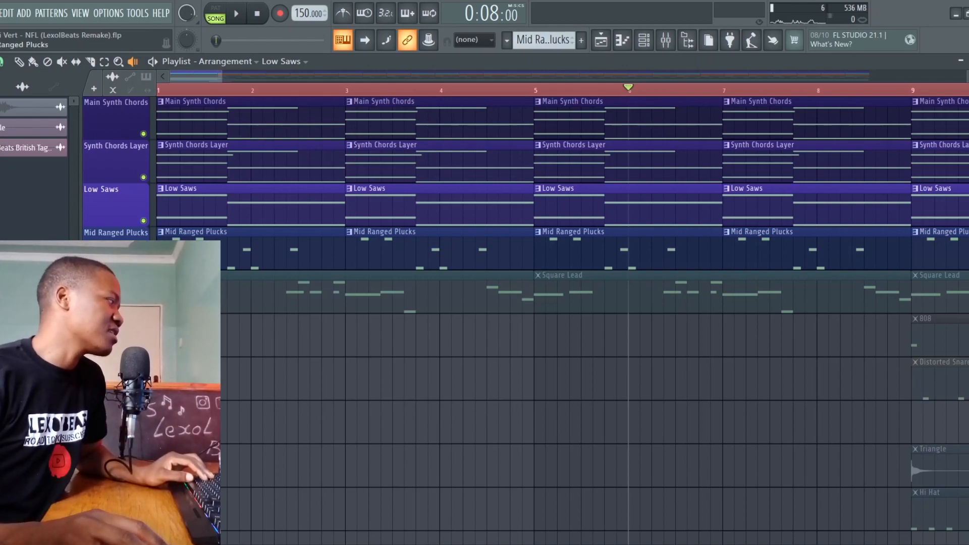
Audition the Mid Ranged Plucks clip alone and play it together with the chords and Low Saws from bar 1
click(173, 253)
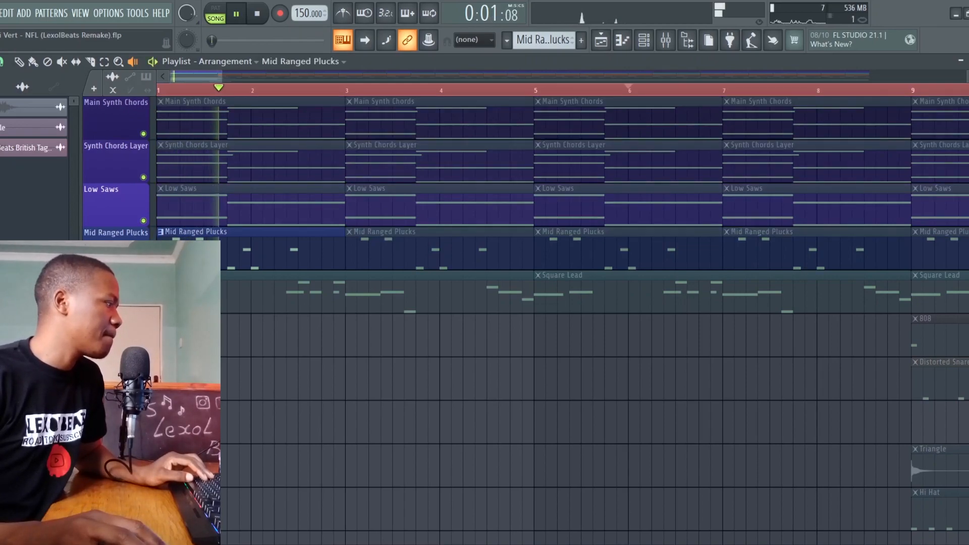
key(space)
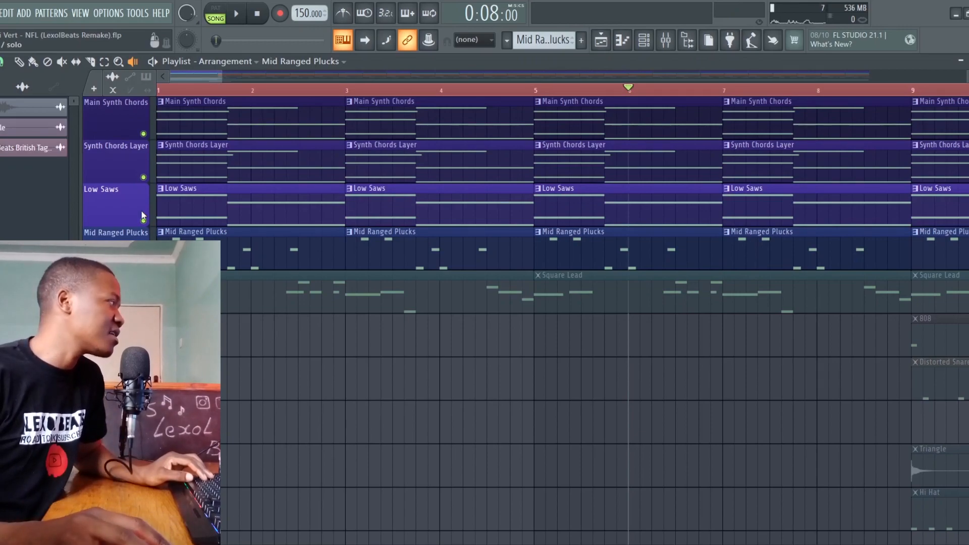
click(167, 92)
key(space)
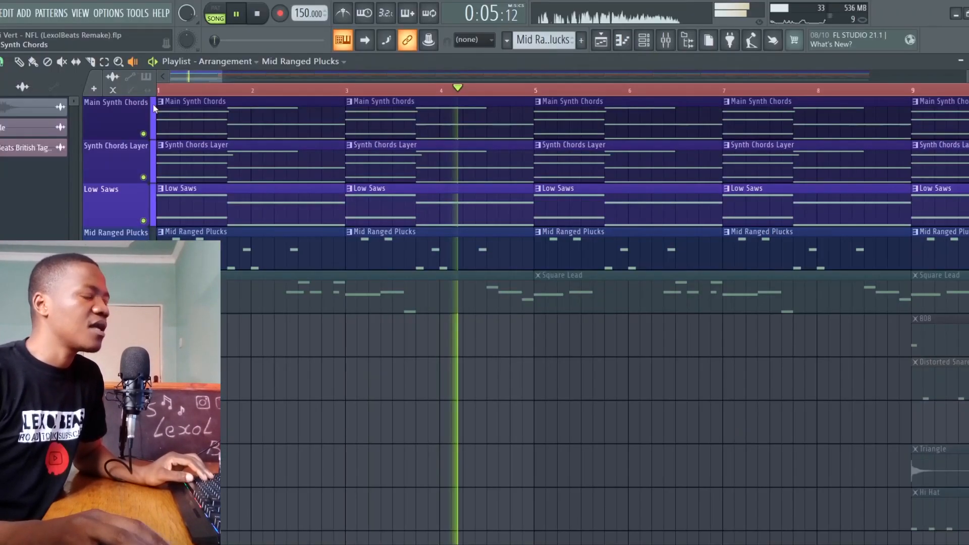
key(space)
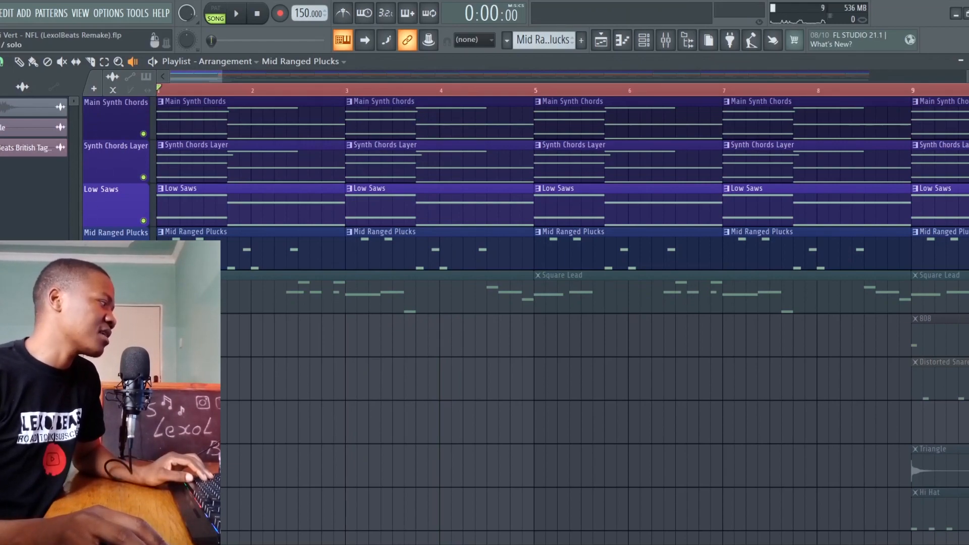
Unmute the Square Lead track and play its Serum melody on its own and with the other melodic tracks from bar 1
click(143, 307)
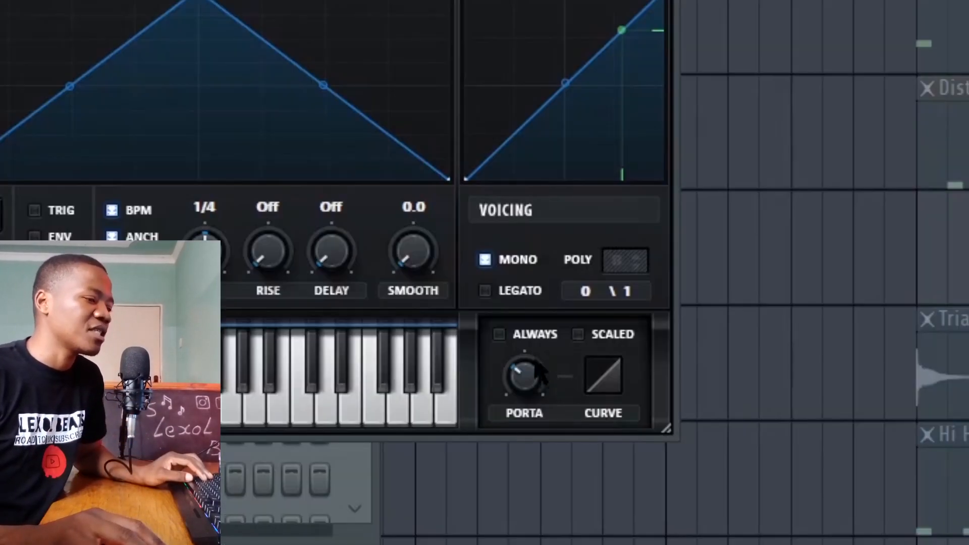
drag(768, 499, 767, 517)
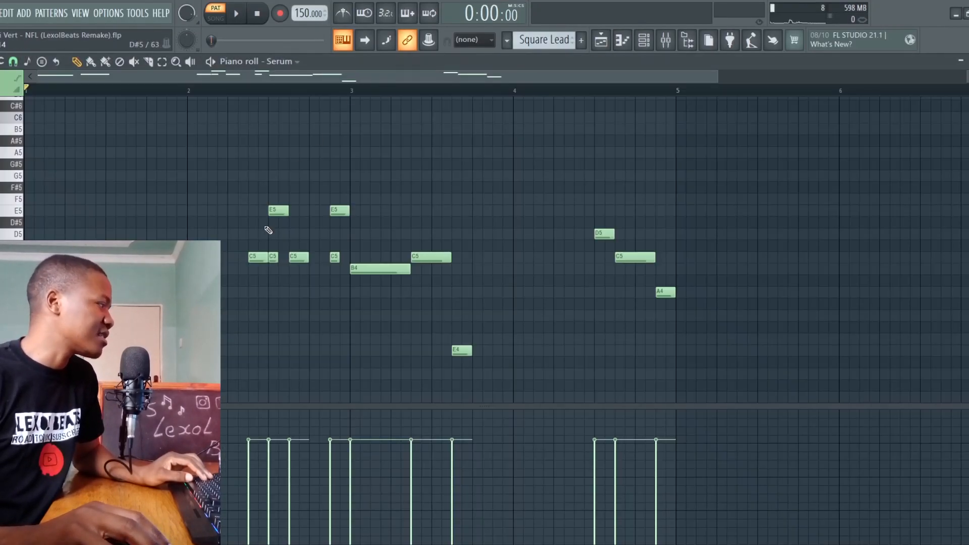
key(space)
click(248, 95)
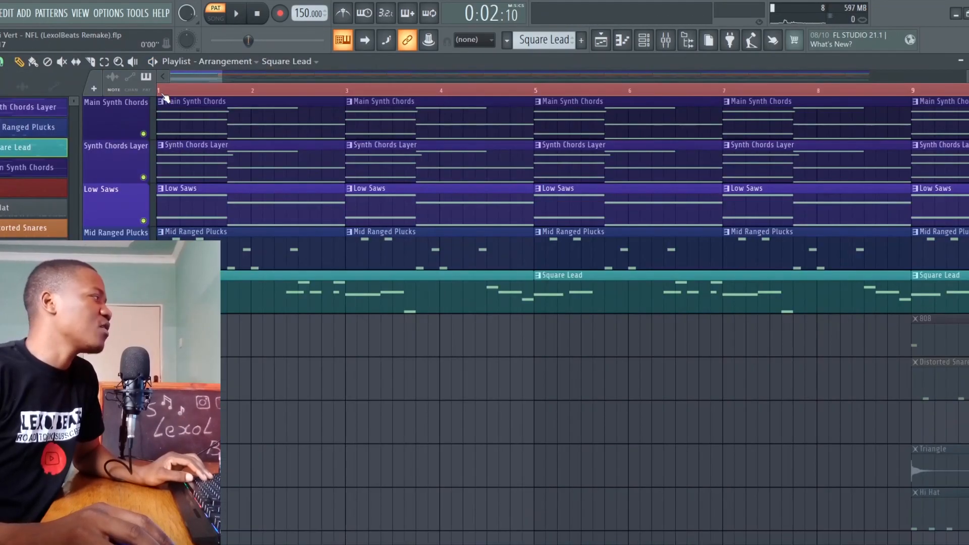
click(160, 92)
key(space)
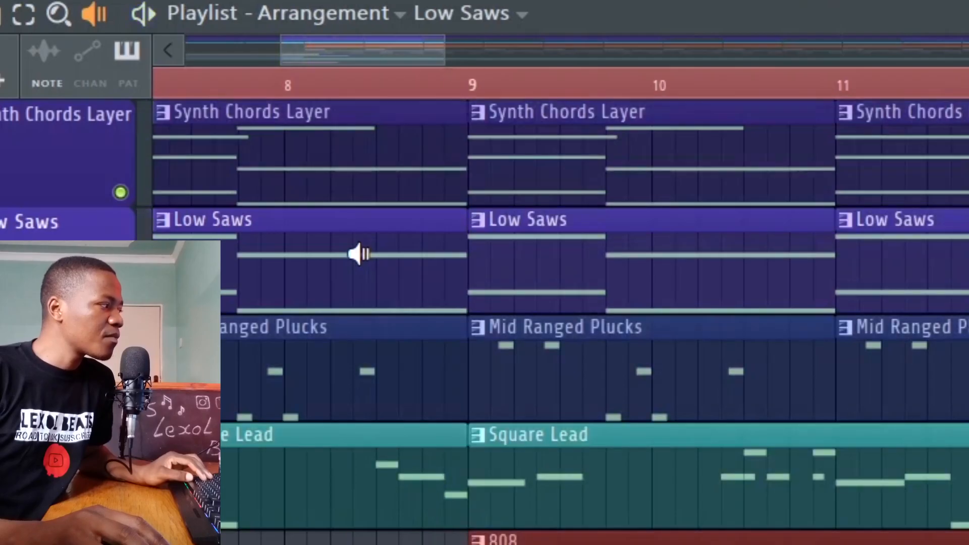
Play the arrangement from shortly before bar 8 to hear the 808 enter with the melodies
click(249, 158)
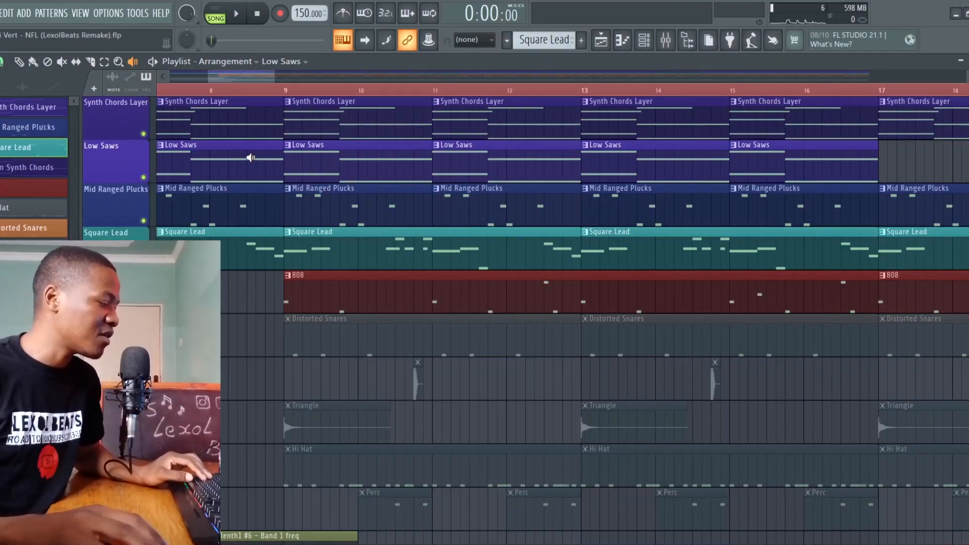
scroll(281, 320, down, 4)
scroll(282, 378, up, 3)
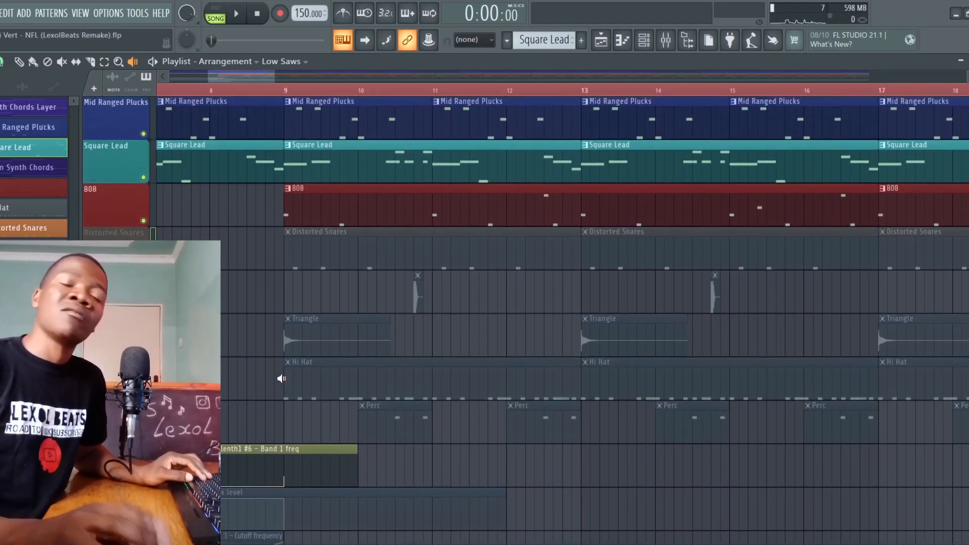
scroll(279, 372, up, 1)
scroll(280, 373, up, 1)
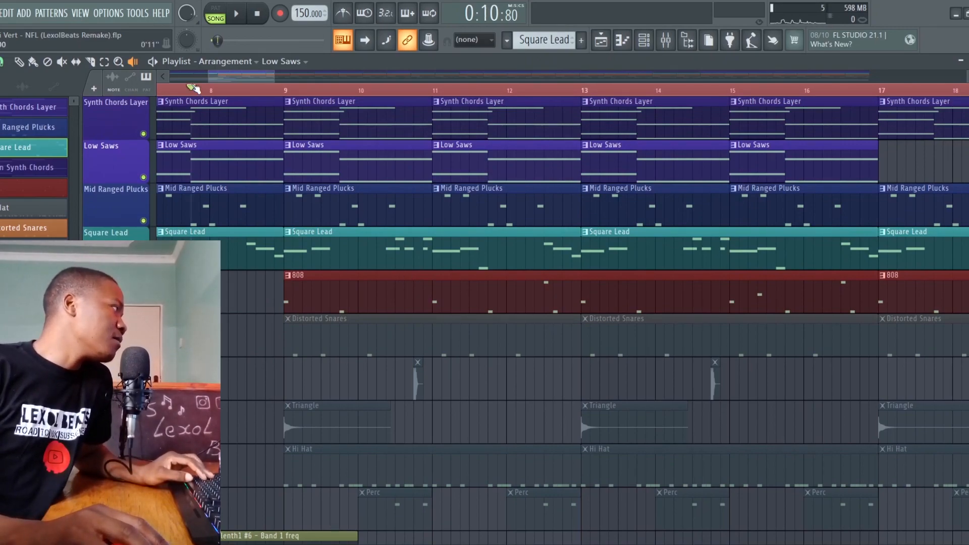
key(space)
scroll(608, 267, down, 1)
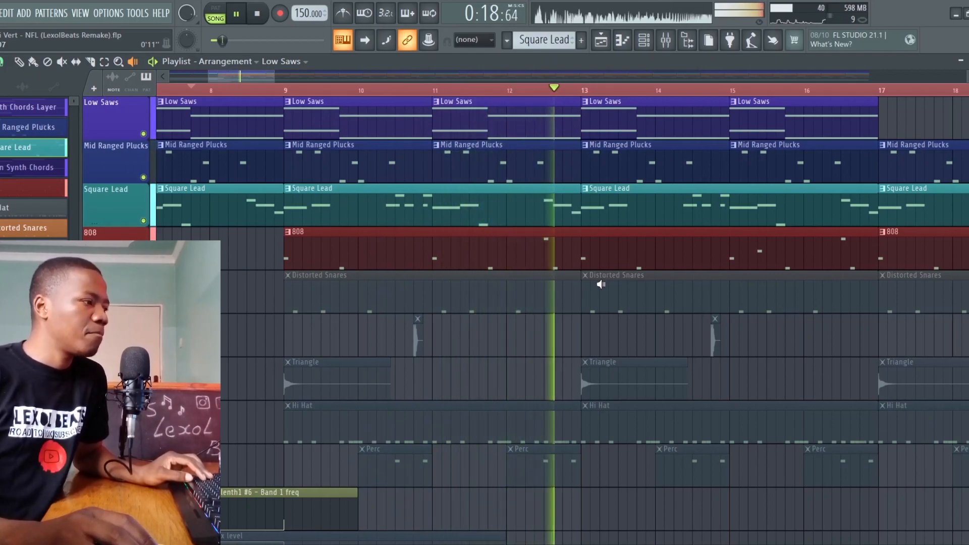
key(space)
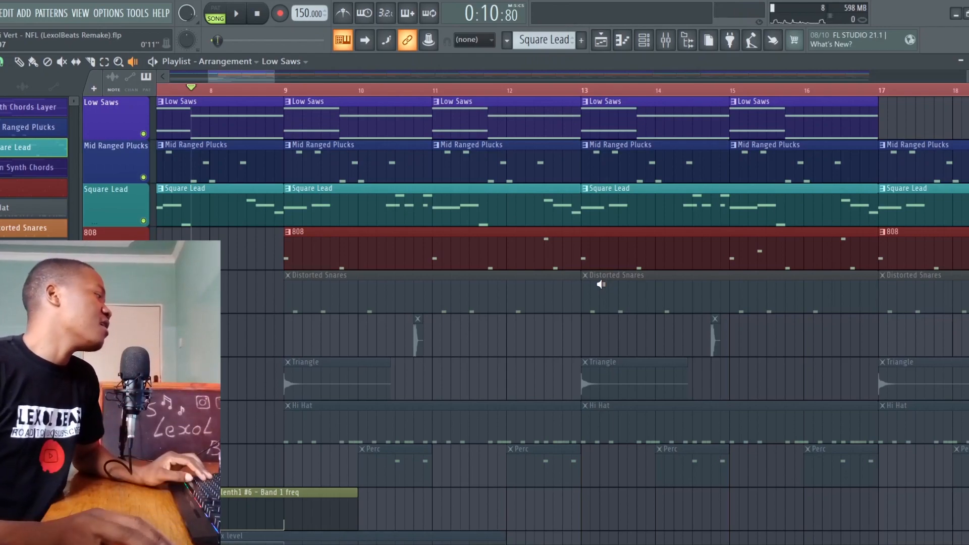
Open the Distorted Snares pattern in the piano roll, switch to the Snare (XO TOUR Llif3) notes and play the pattern
scroll(590, 317, down, 1)
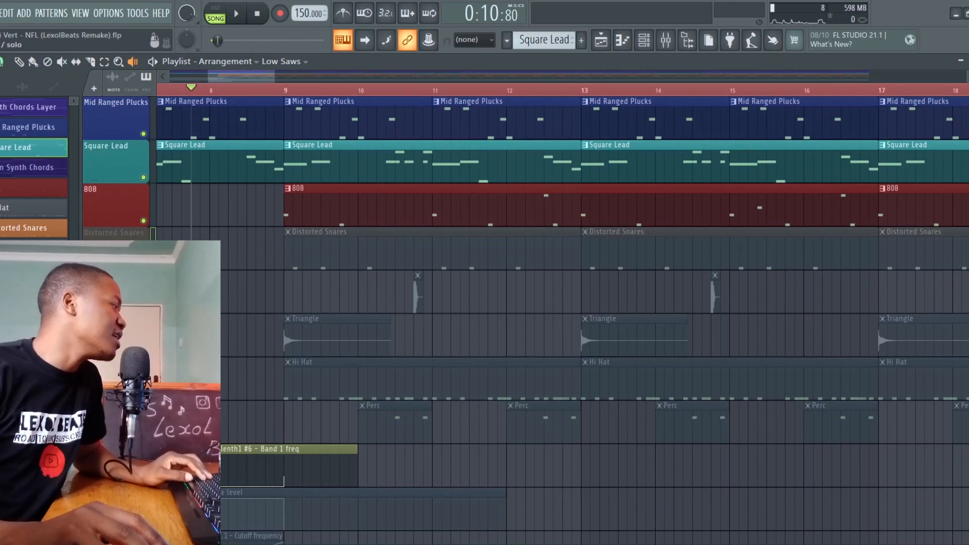
double_click(313, 251)
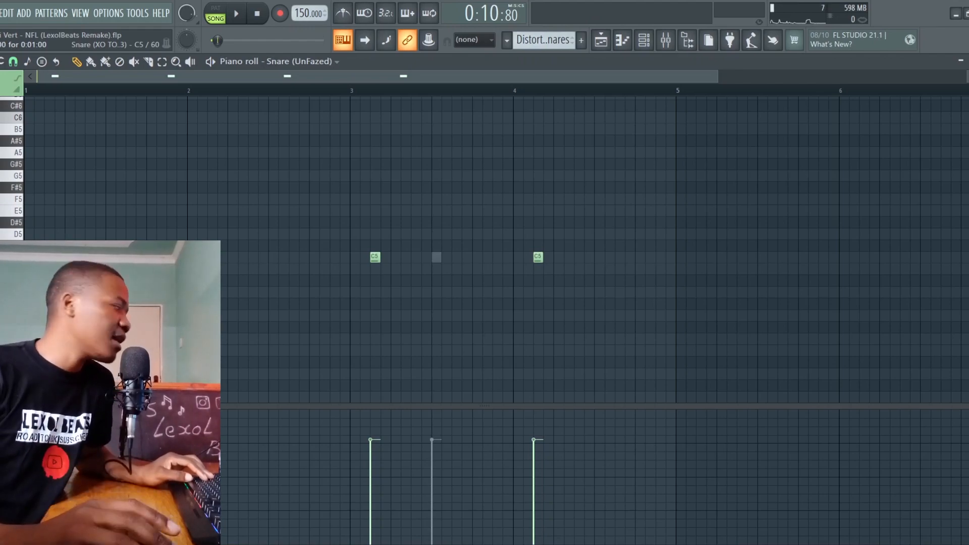
right_click(437, 261)
click(438, 261)
click(437, 261)
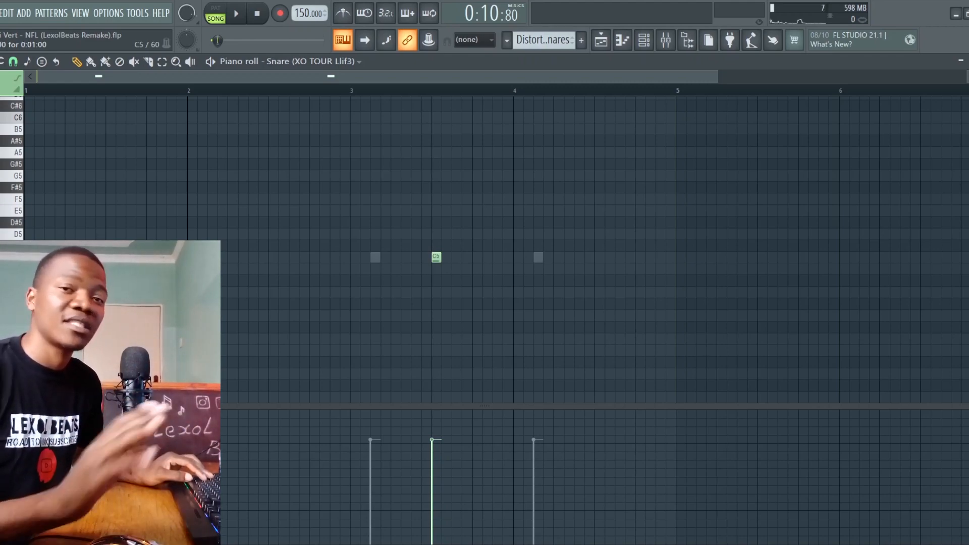
click(218, 61)
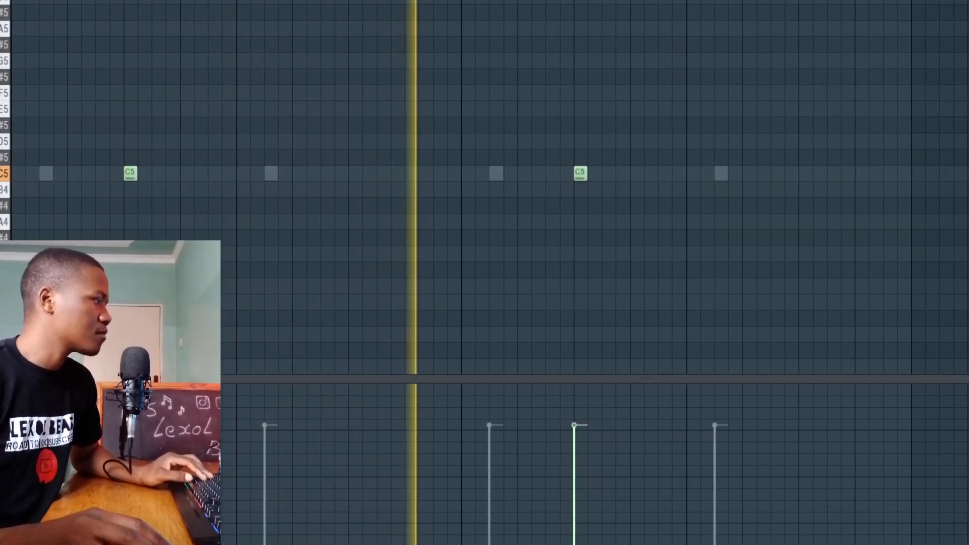
click(210, 61)
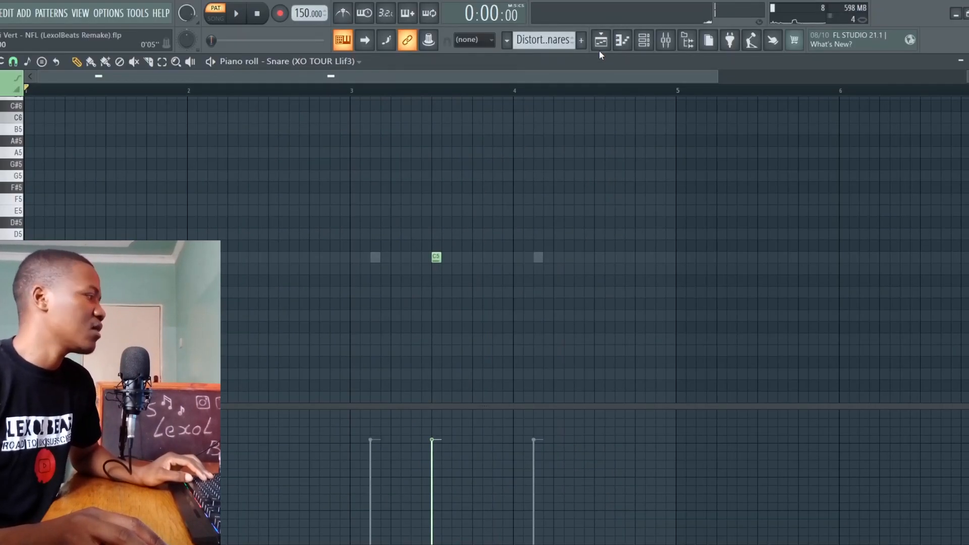
Return to the playlist, play the arrangement with Distorted Snares from bar 9, and audition the Snap clip
click(601, 41)
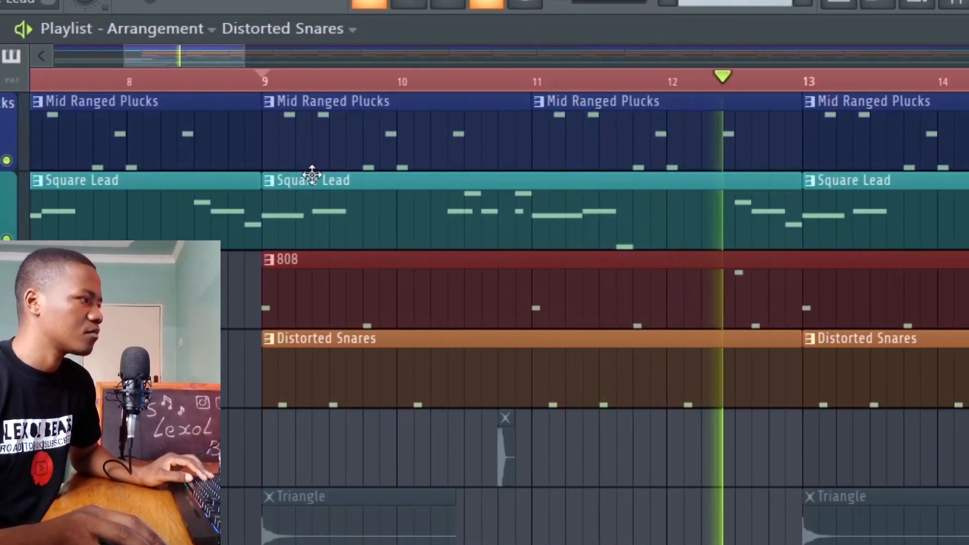
key(space)
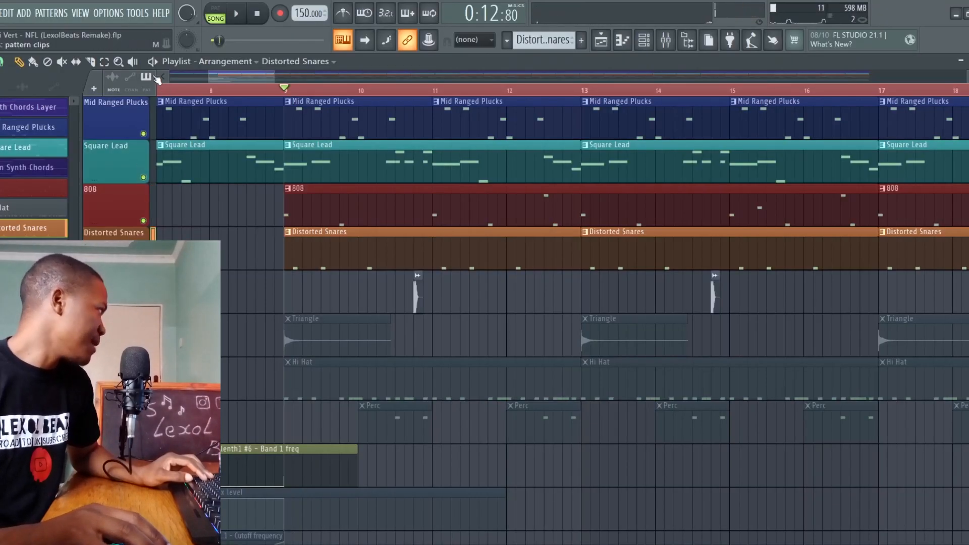
click(133, 61)
click(417, 298)
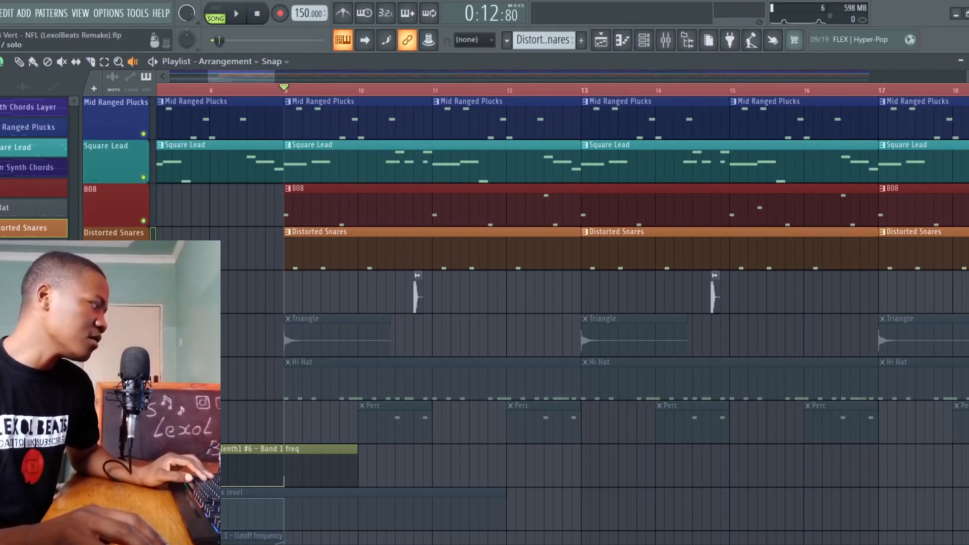
Unmute the Triangle track and audition its clips at bars 9 and 13
click(144, 350)
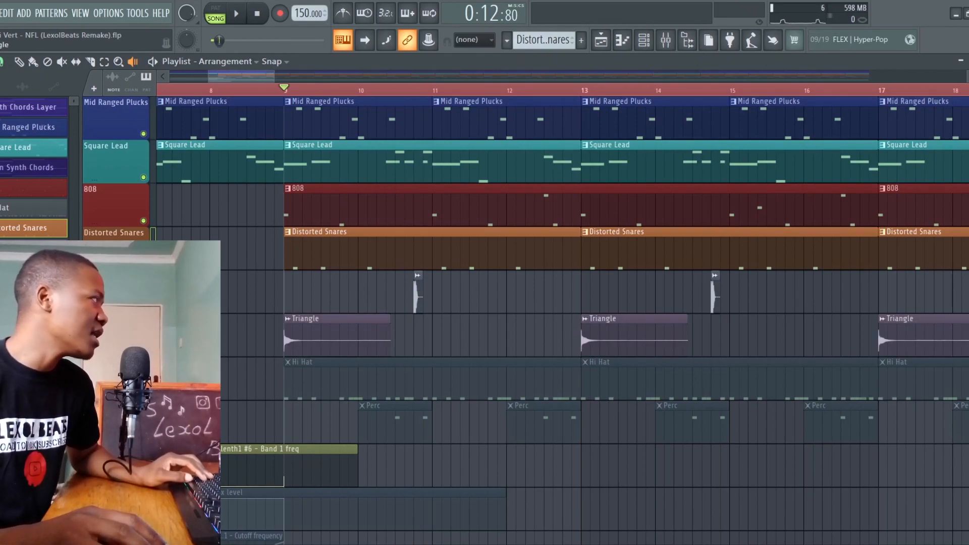
right_click(281, 342)
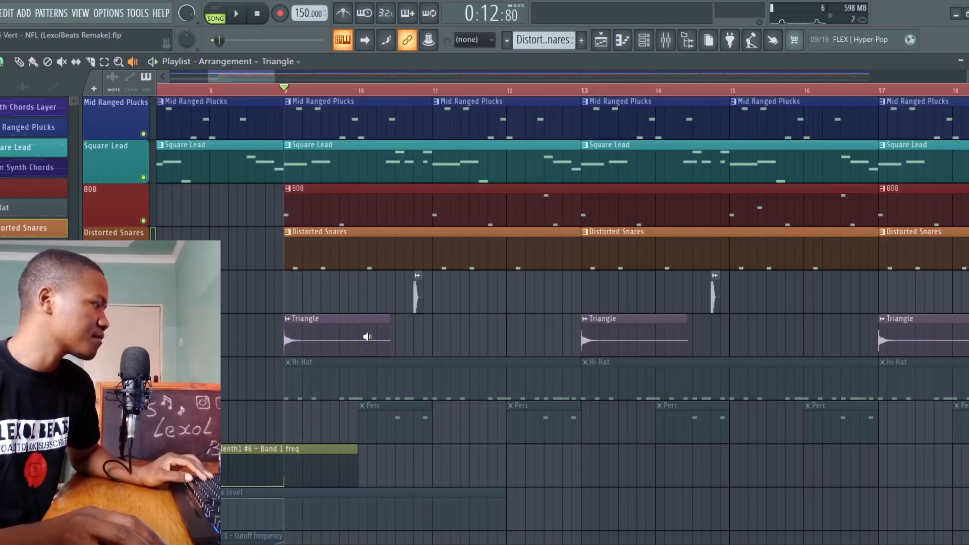
right_click(607, 341)
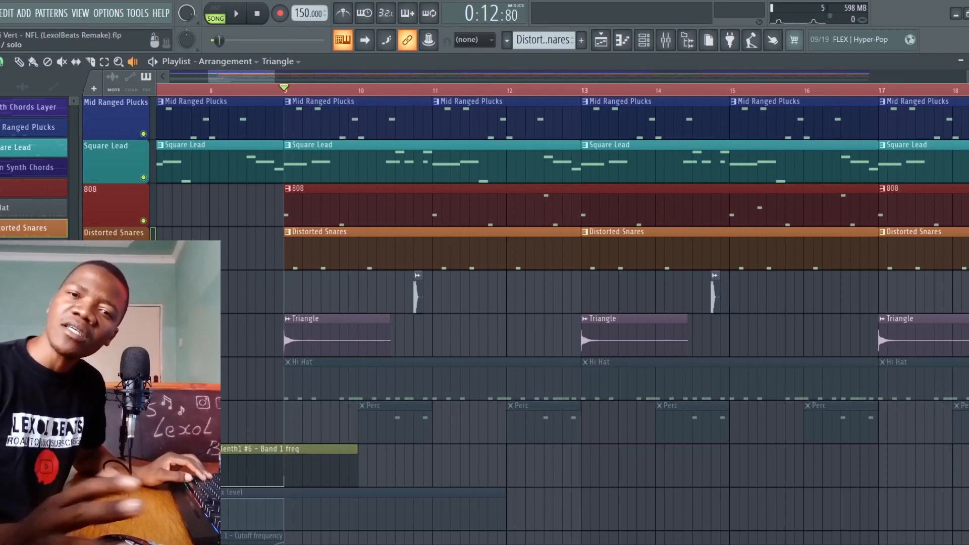
Audition the Hi Hat pattern and play it with the rest of the arrangement from bar 9
right_click(259, 396)
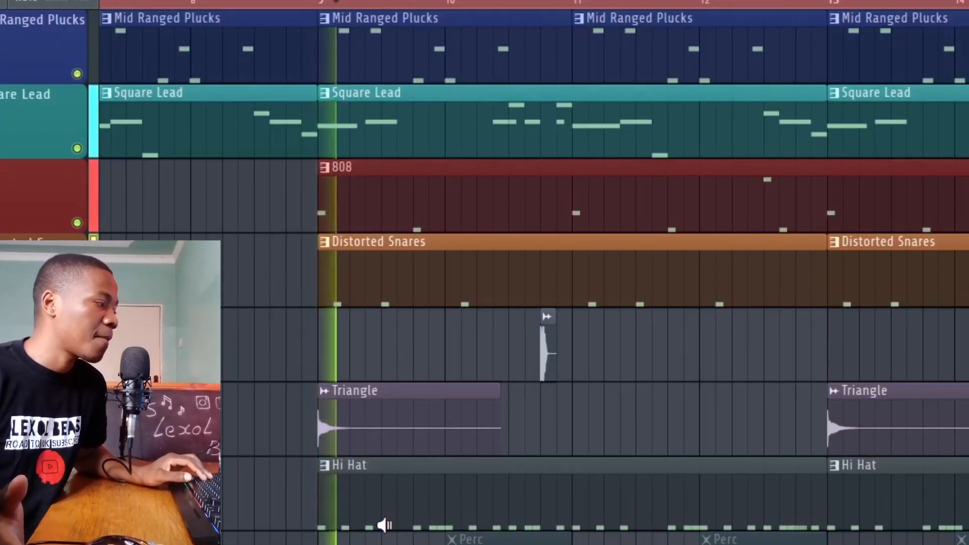
key(space)
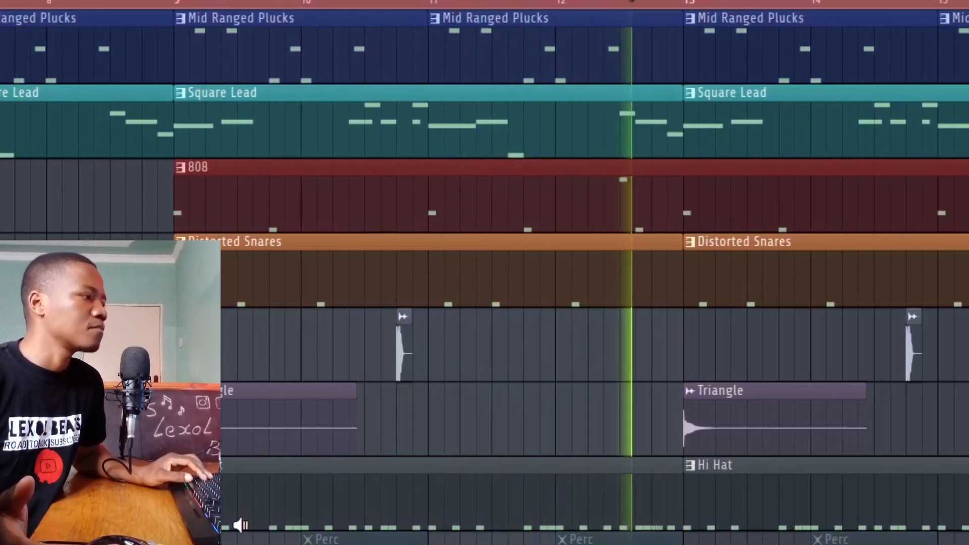
Unmute the Perc track, then audition its pattern alone and with the rest of the arrangement from bar 9
key(space)
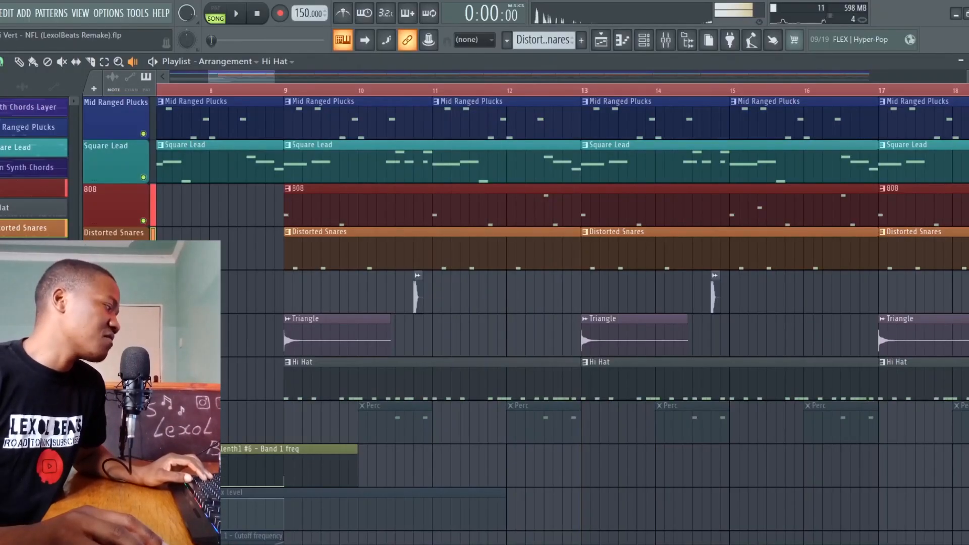
click(143, 438)
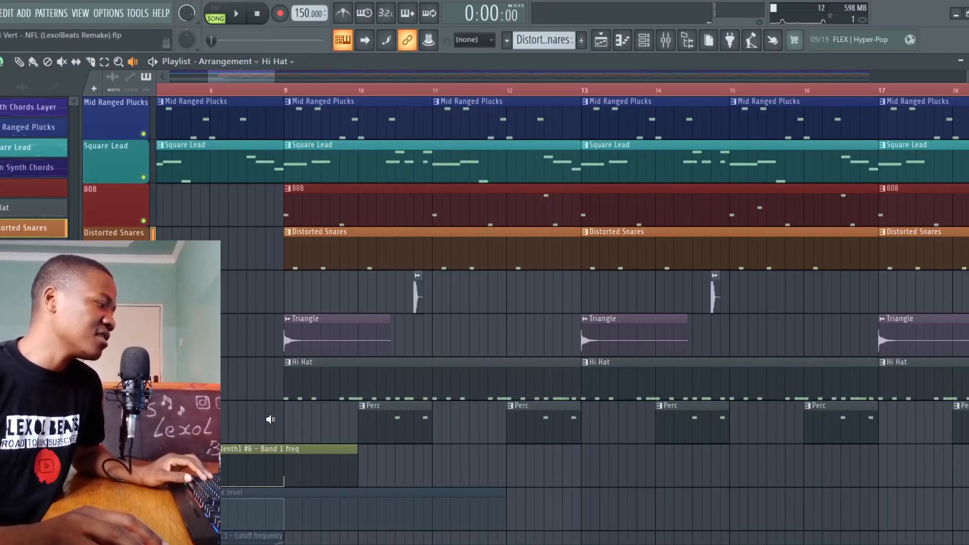
drag(379, 423, 344, 420)
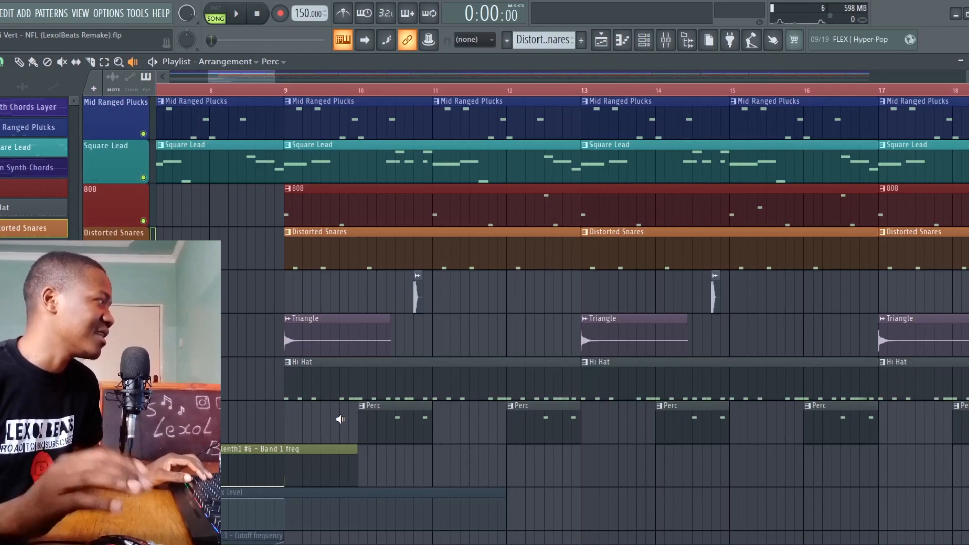
click(286, 100)
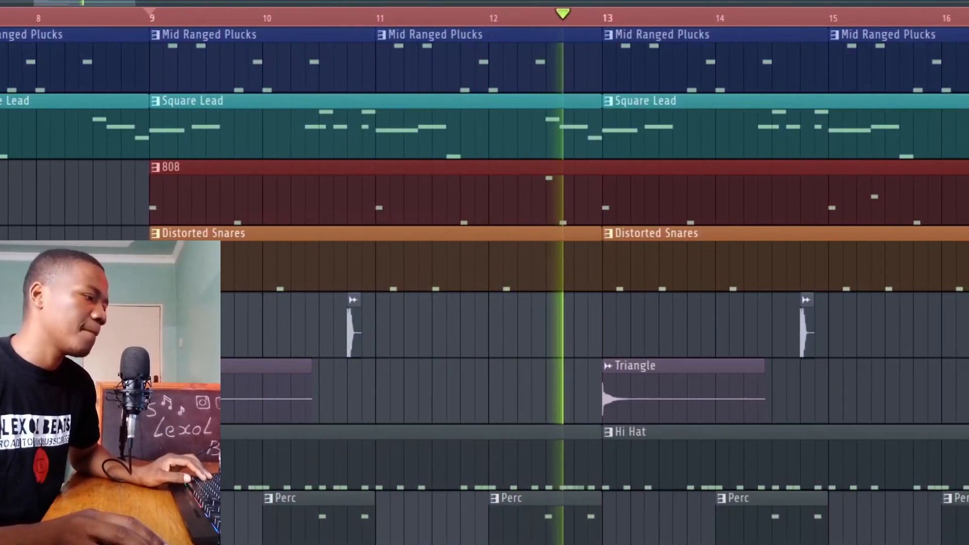
key(space)
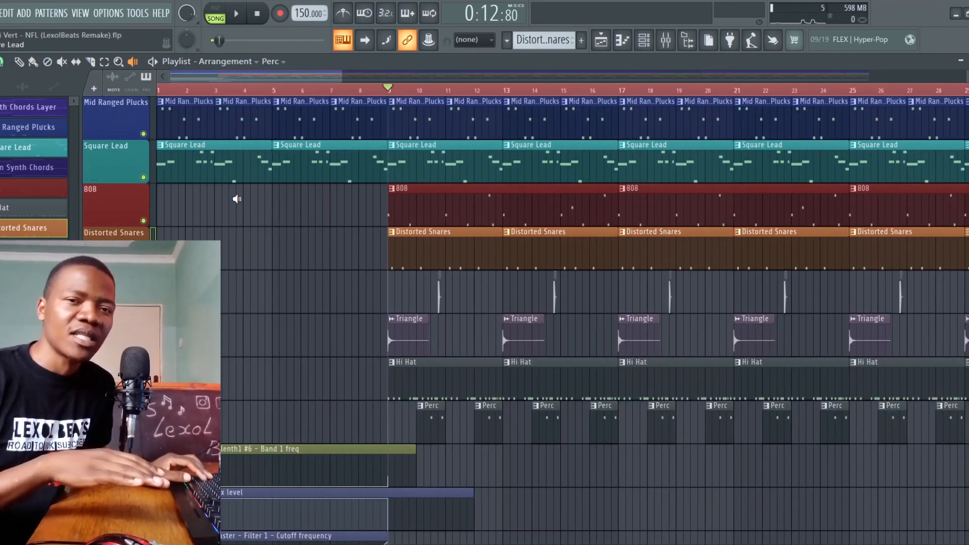
Open the Fruity Love Philter effect on the Master mixer channel and move its window clear of the automation clips in the playlist
scroll(237, 199, down, 4)
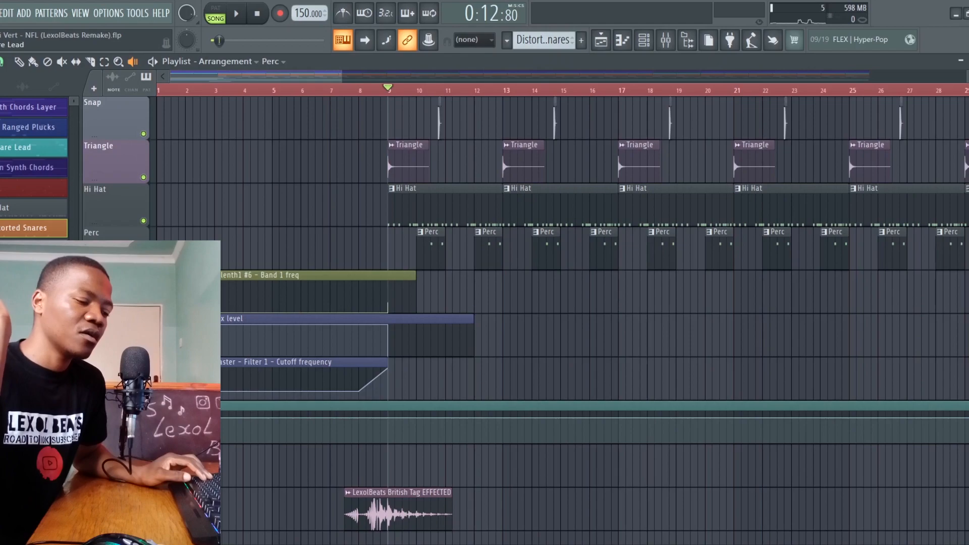
click(666, 39)
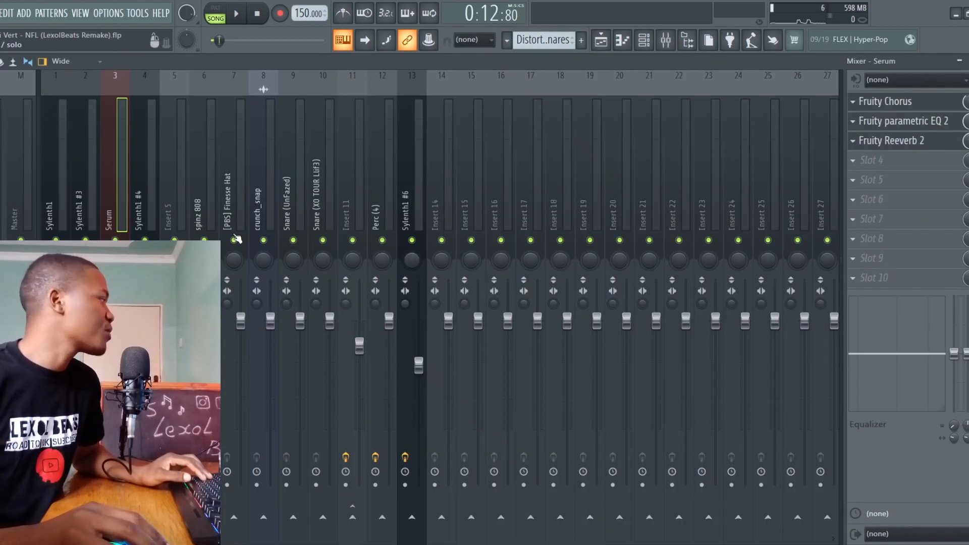
click(23, 174)
click(857, 112)
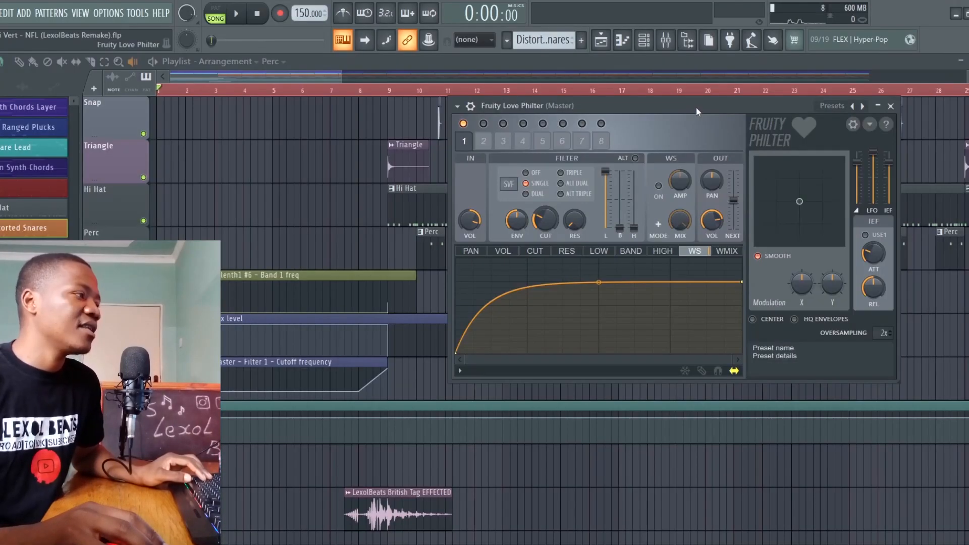
drag(696, 108, 738, 103)
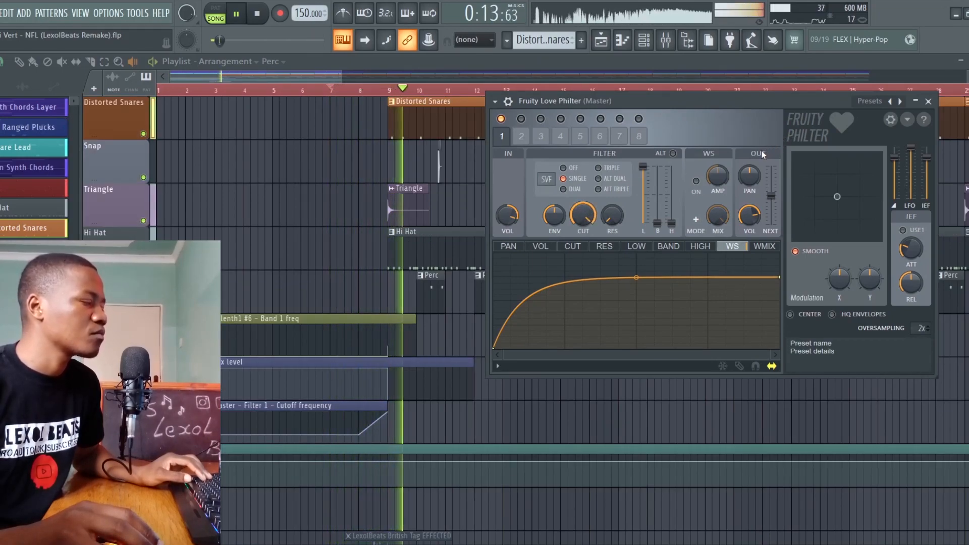
Play the full arrangement with all synth, bass and drum layers together
key(space)
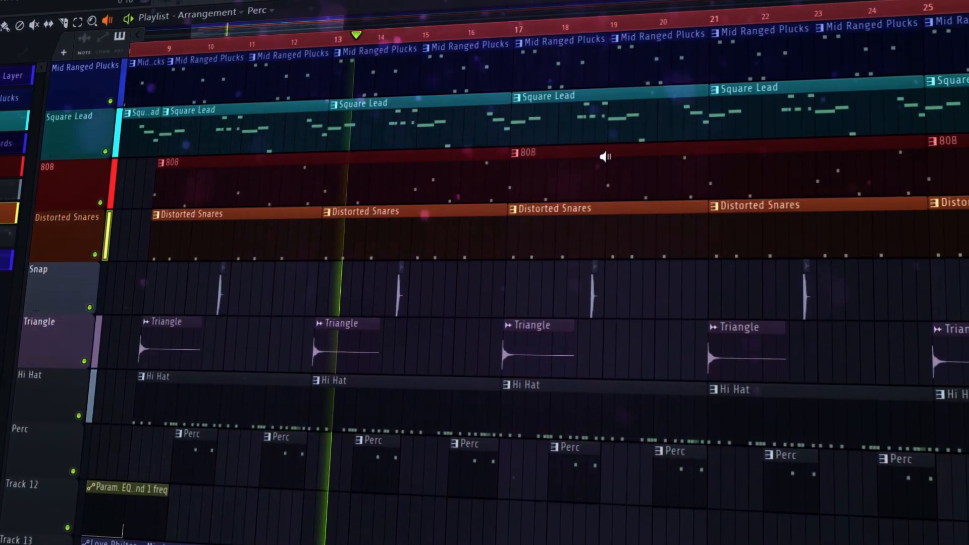
scroll(599, 157, up, 2)
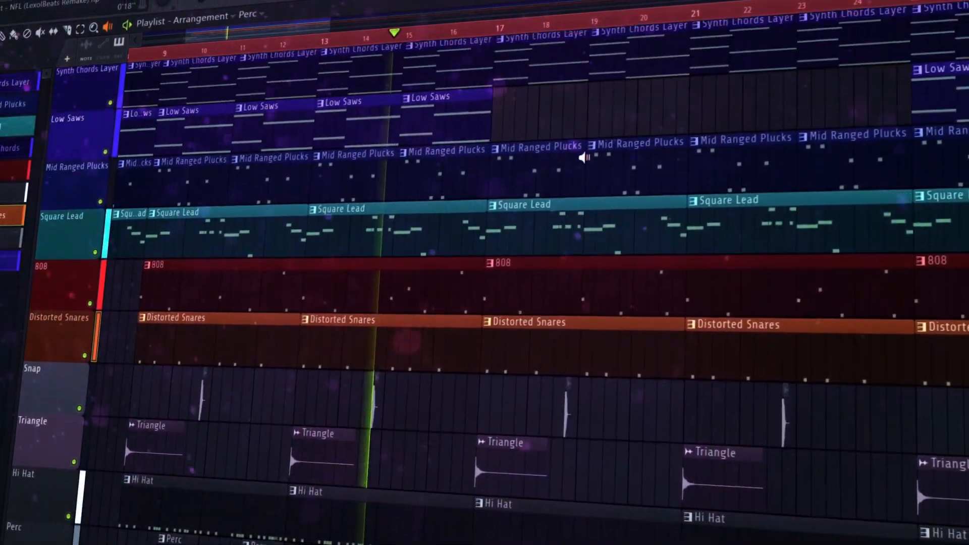